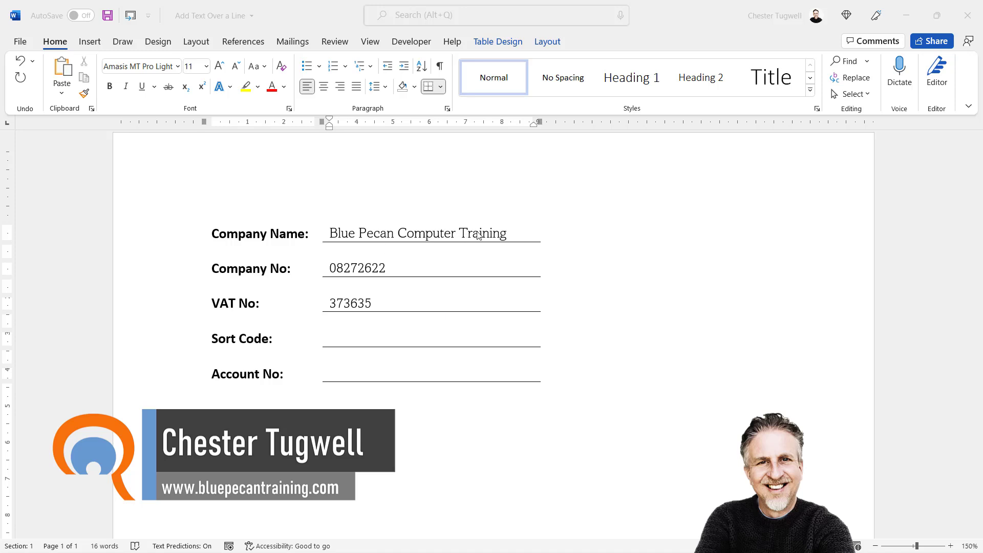
Step: Enter 09-45 on the Sort Code line of the finished example form
left_click(342, 342)
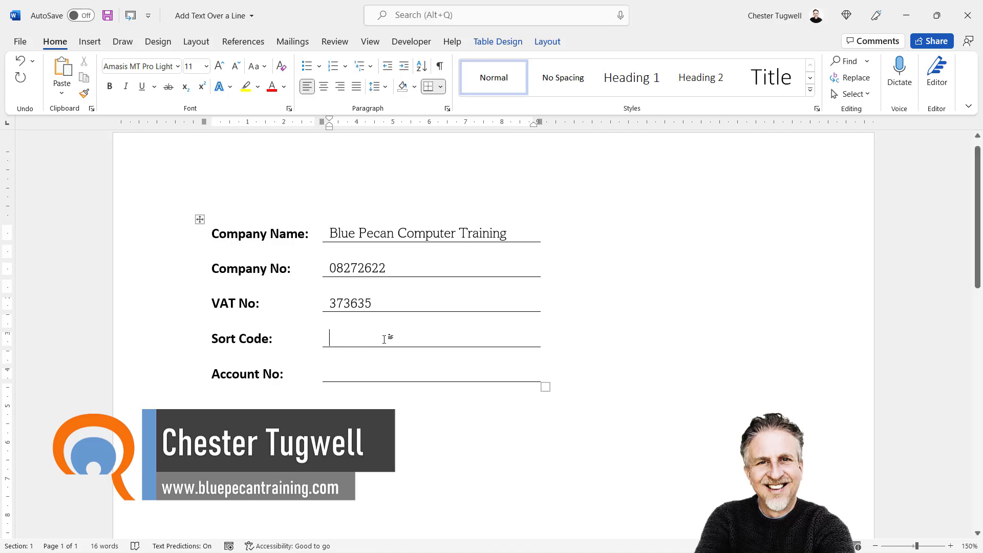
type("09")
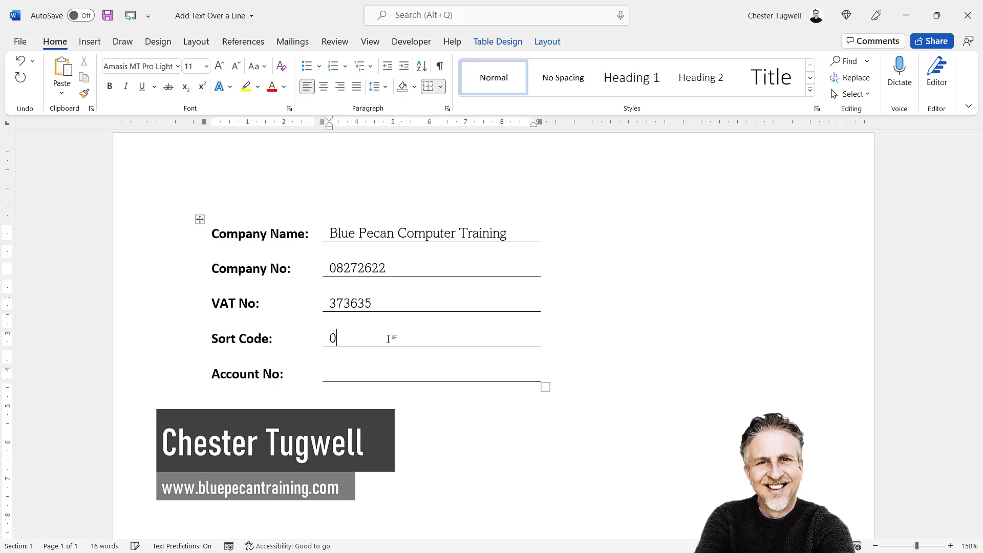
type("-45")
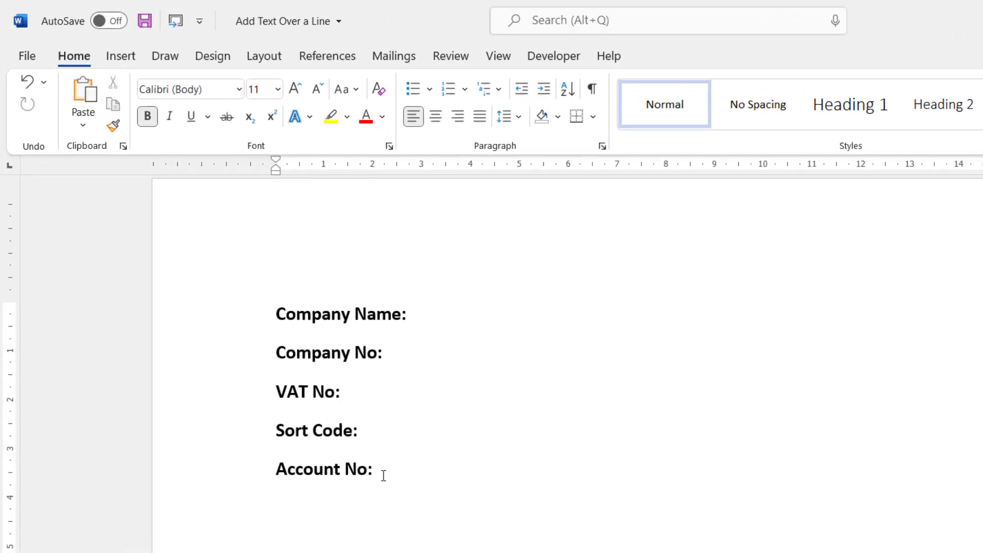
Step: Convert the five label lines, Company Name to Account No, into a one-column, five-row table
left_click_drag(296, 314, 386, 464)
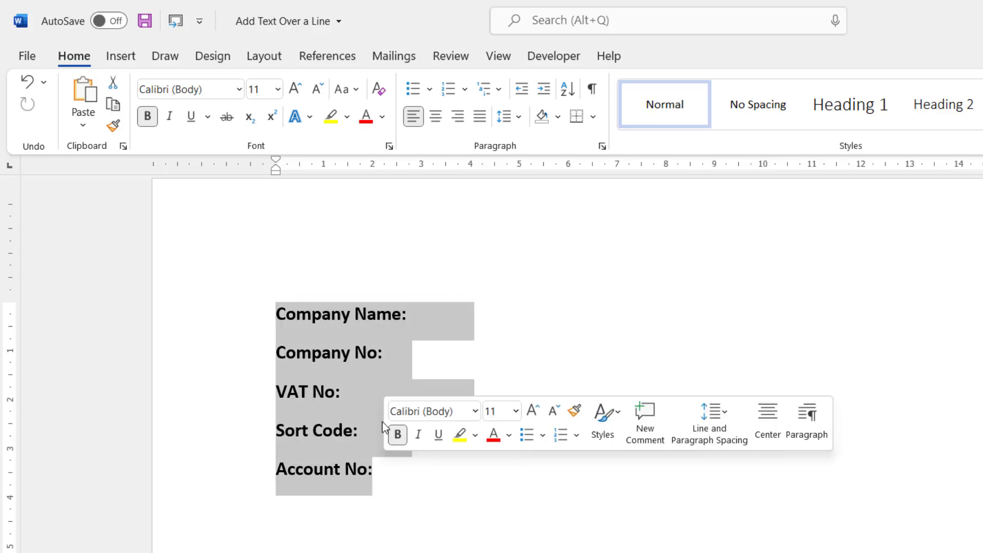
left_click(127, 57)
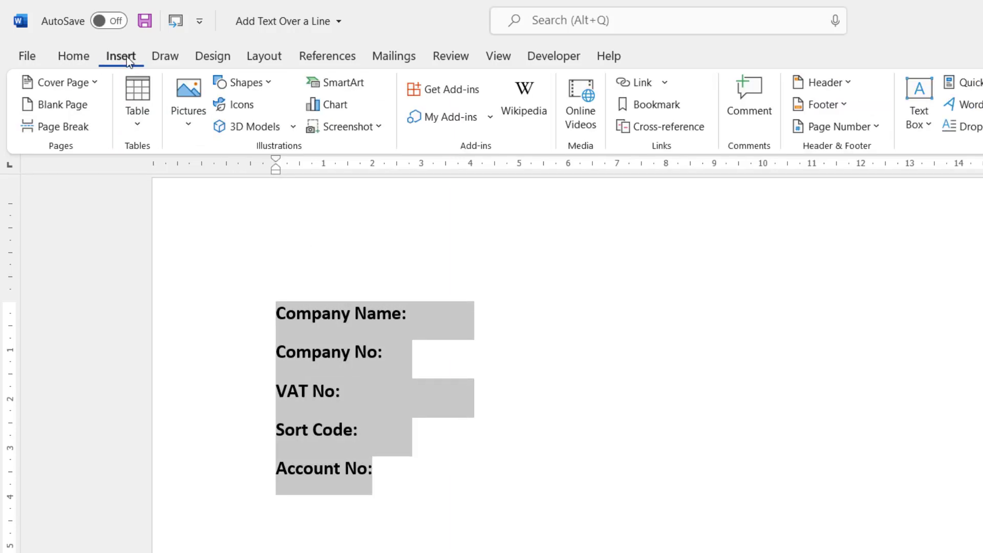
left_click(135, 123)
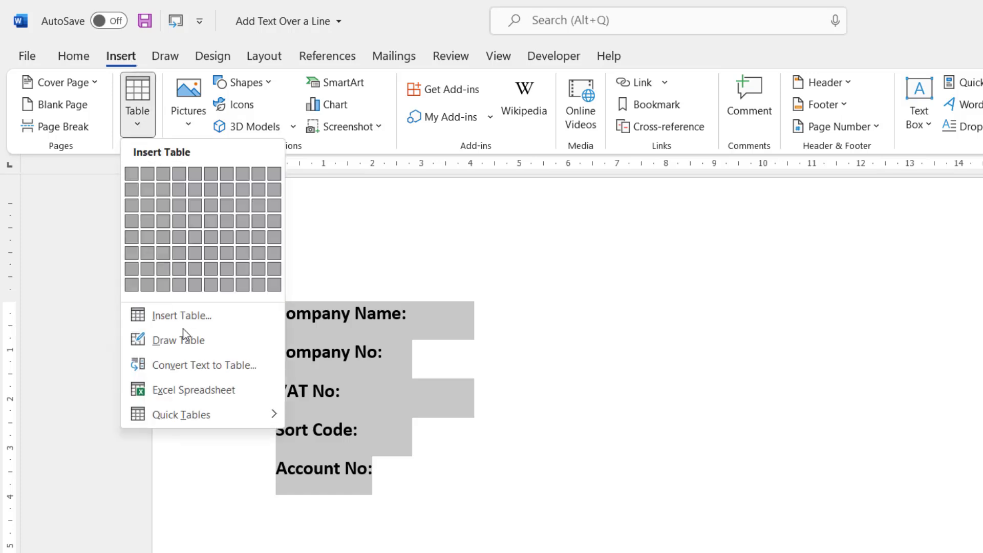
left_click(218, 367)
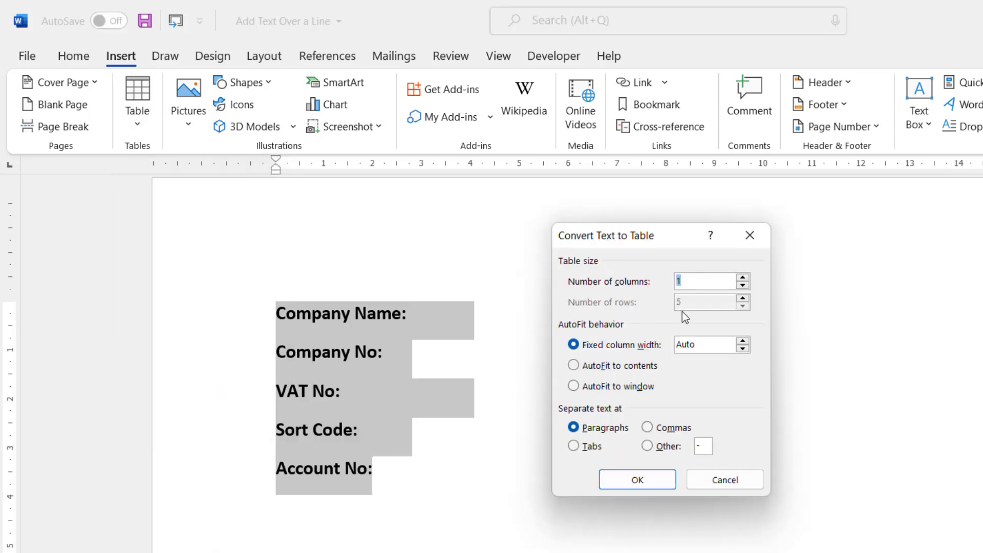
left_click(638, 480)
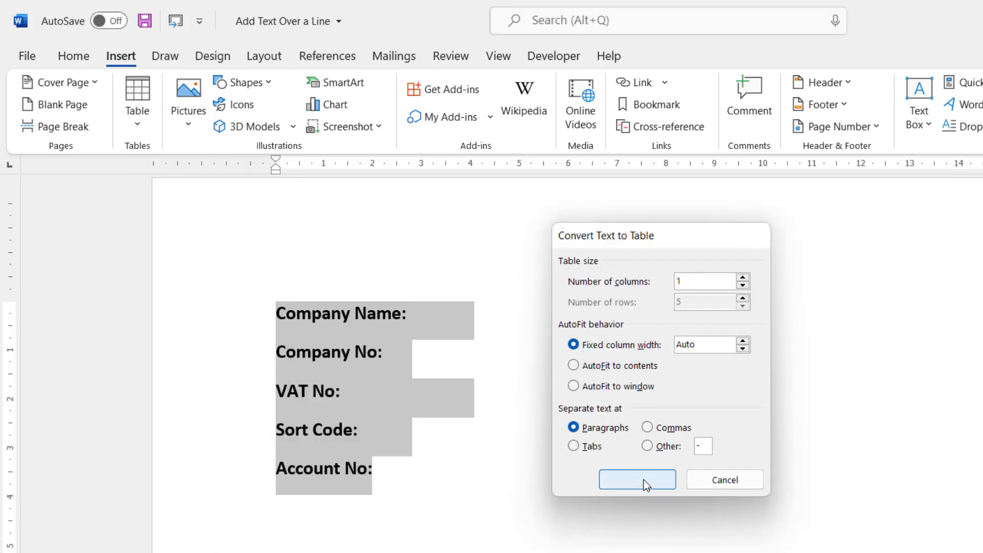
Step: Add a column right of the labels, narrow the label column, and make the right column 7.75 cm
left_click(556, 48)
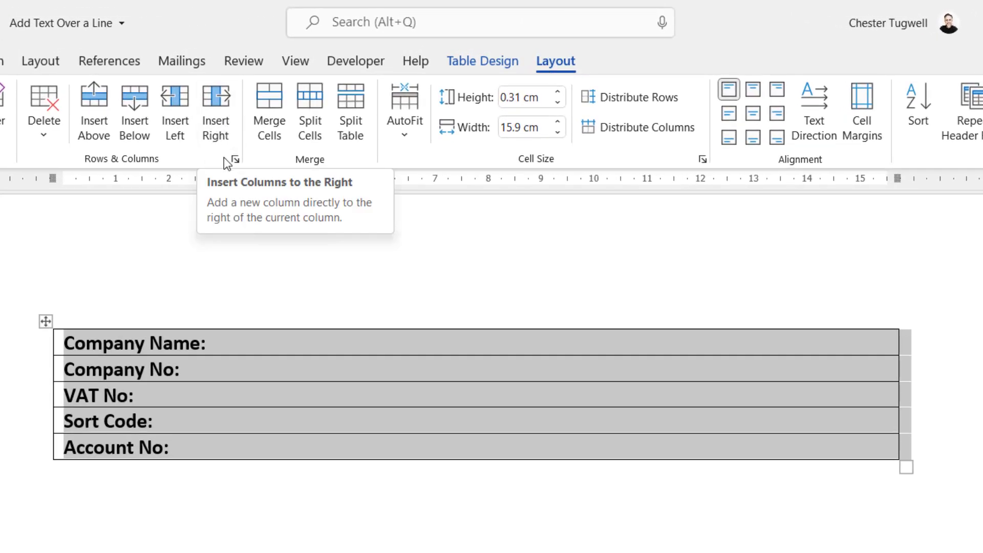
left_click(214, 122)
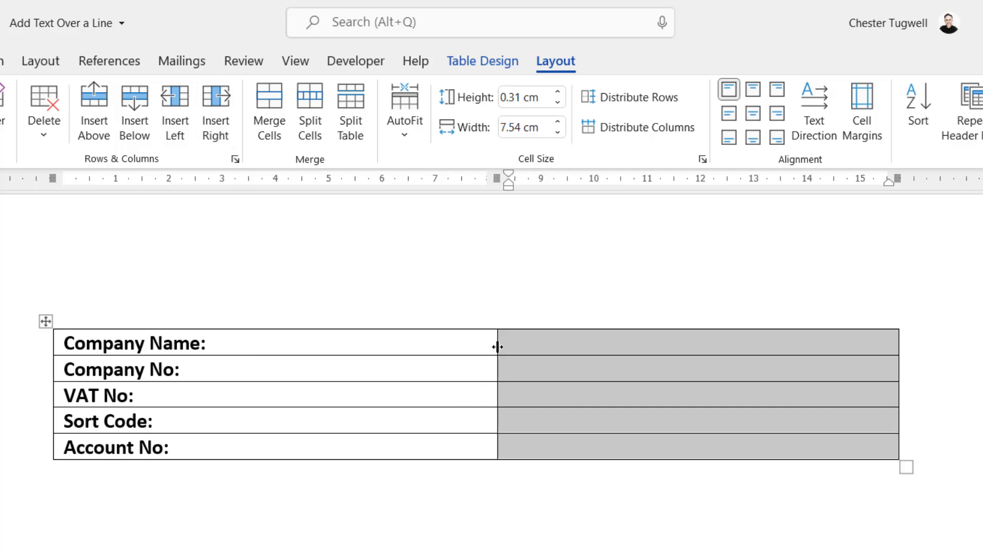
left_click_drag(498, 346, 279, 344)
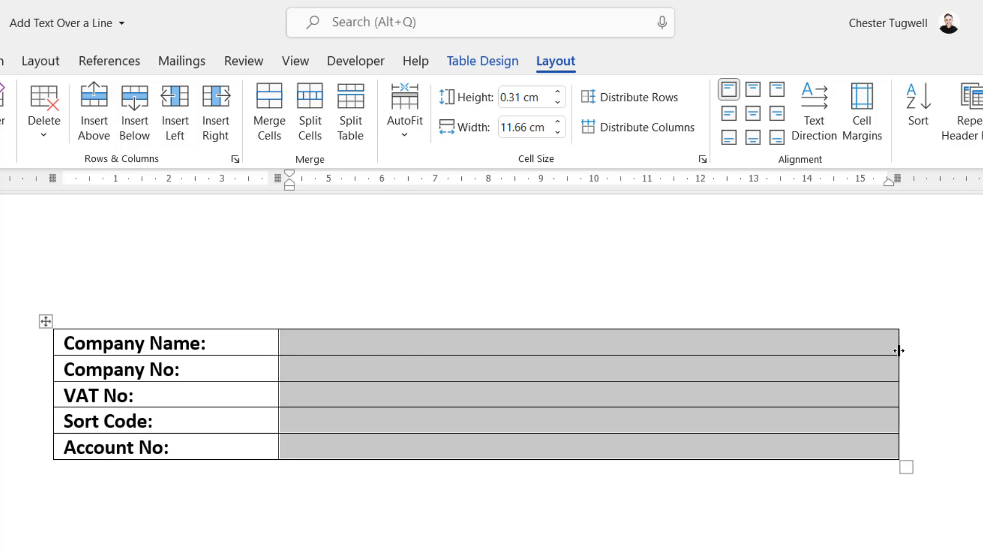
left_click_drag(900, 351, 691, 350)
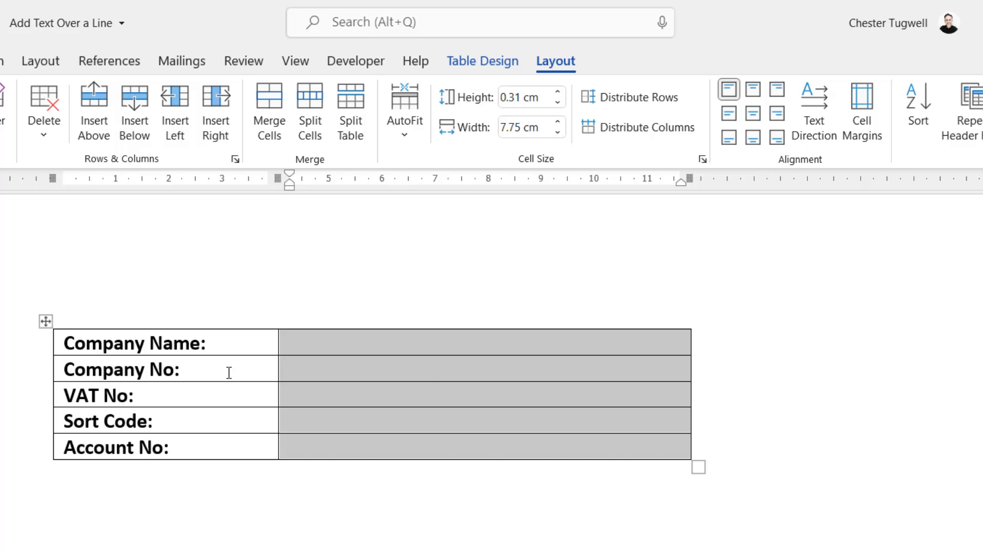
Step: Select the whole table and apply No Border so no table lines show
left_click(47, 322)
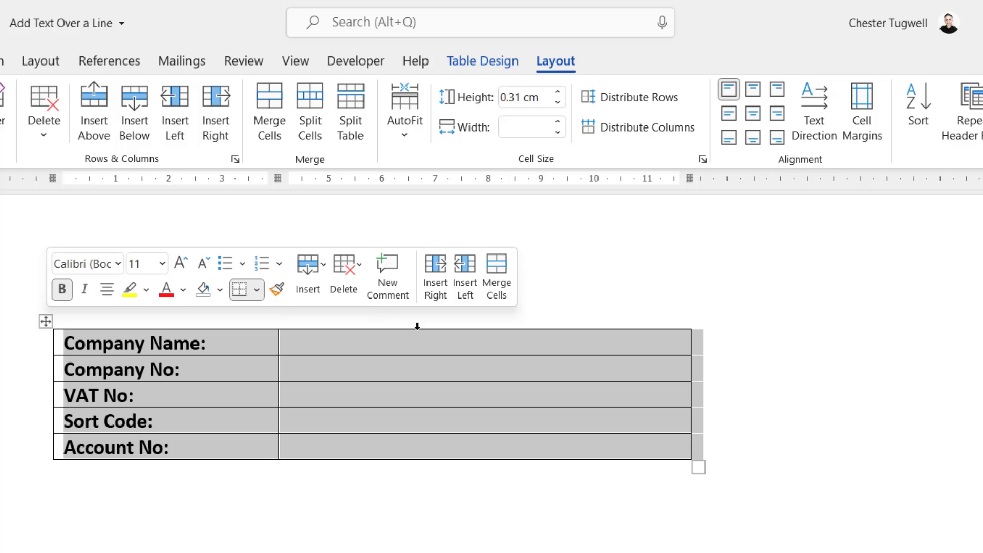
left_click(502, 66)
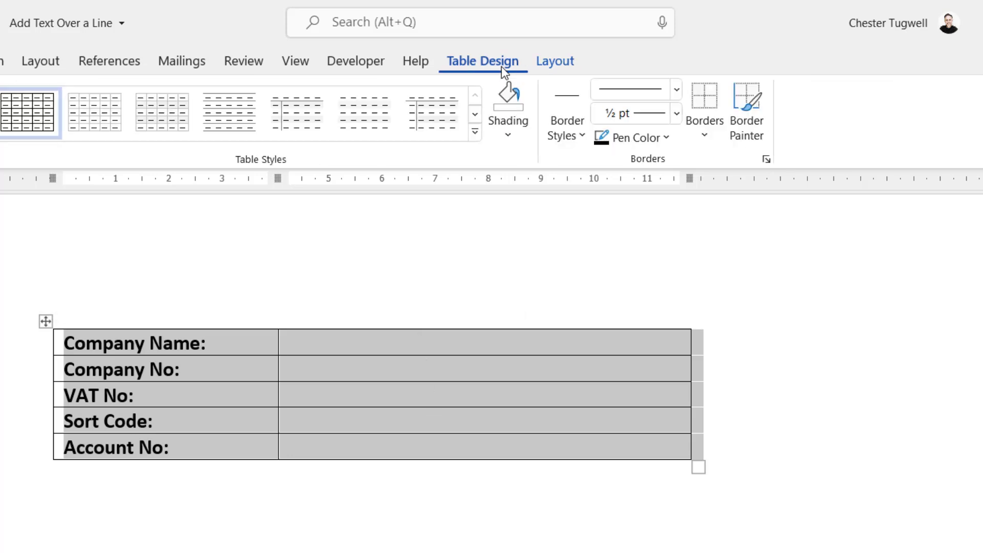
left_click(704, 140)
left_click(730, 277)
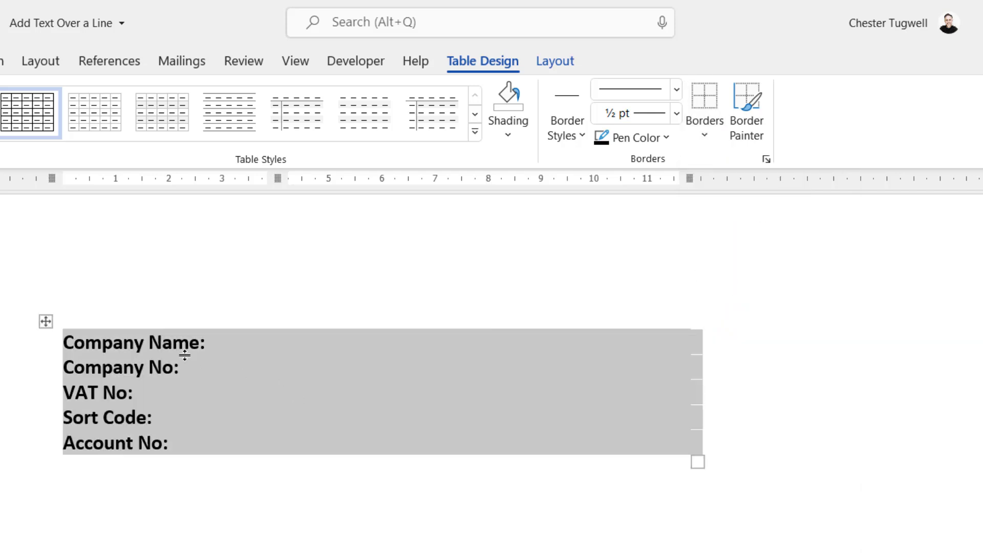
left_click(189, 372)
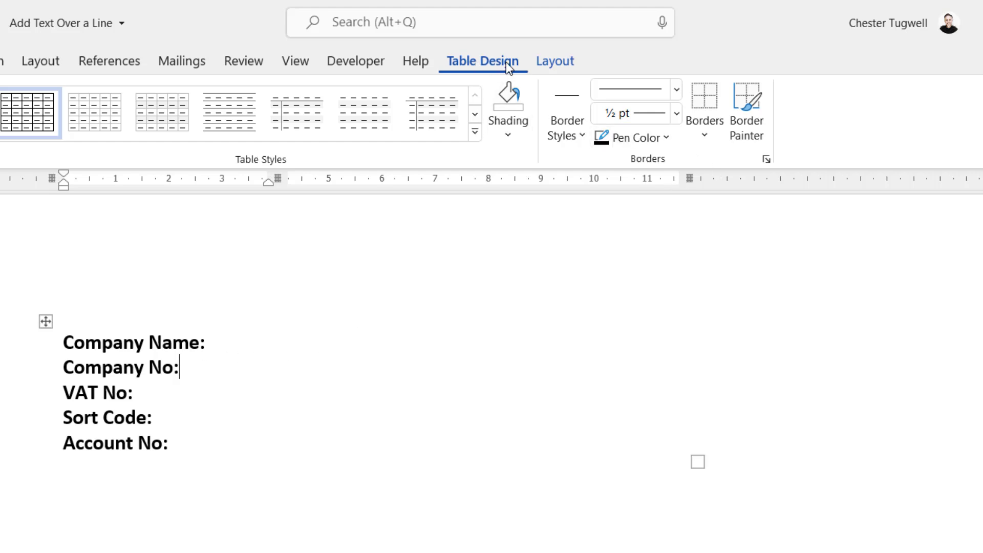
Step: Paint solid bottom borders under the five right-hand cells, Company Name through Account No
left_click(752, 137)
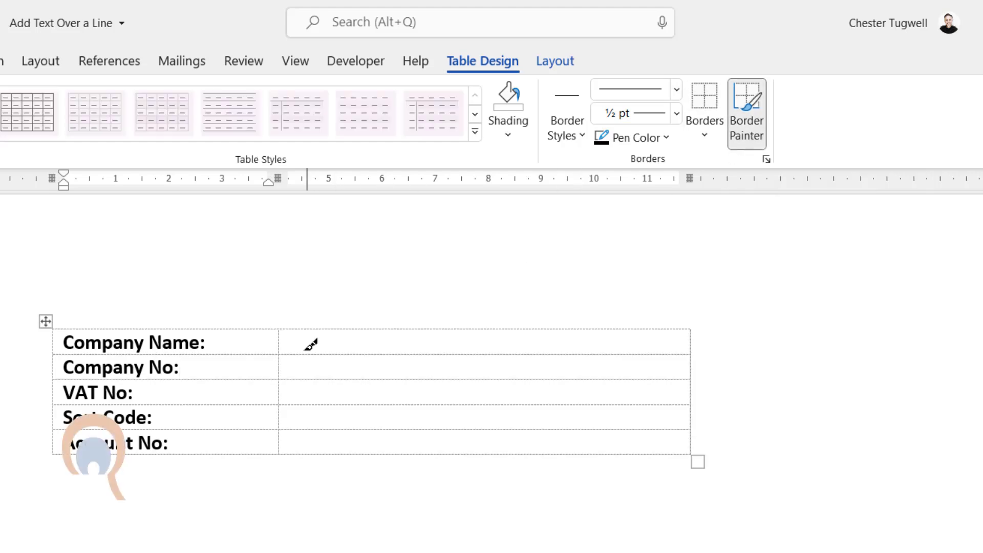
mouse_move(280, 354)
left_mouse_down()
mouse_move(481, 359)
mouse_move(628, 345)
left_mouse_up()
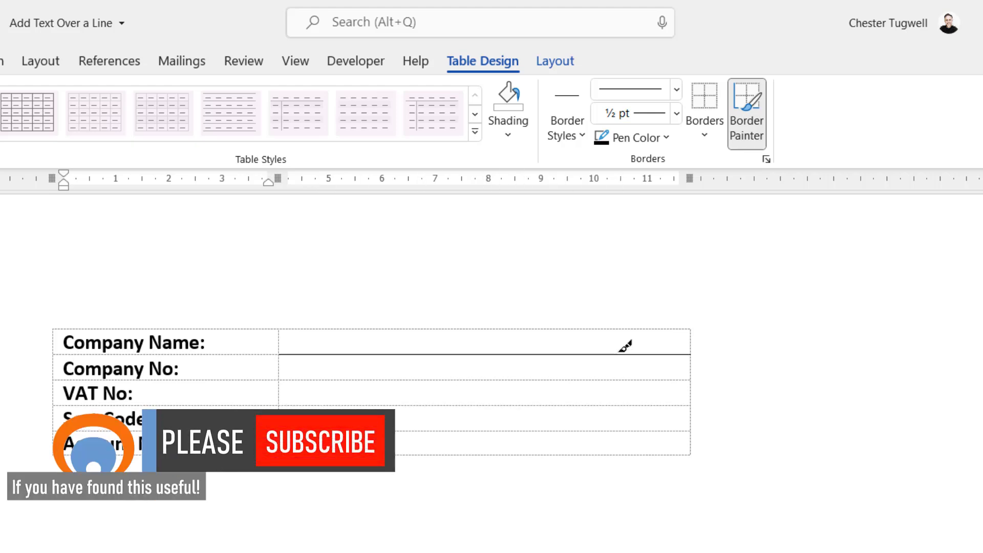
left_click_drag(287, 380, 575, 383)
left_click(289, 405)
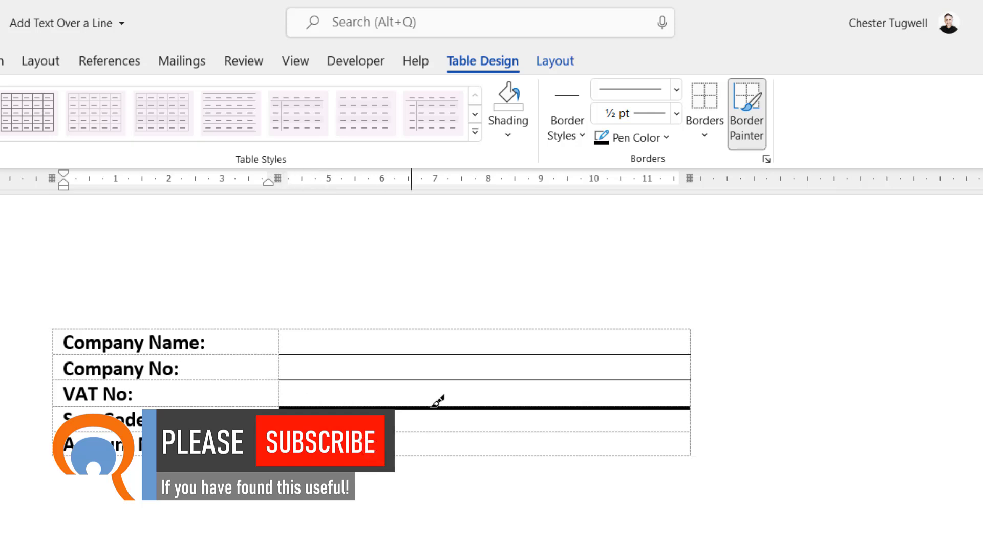
left_click_drag(402, 431, 564, 428)
left_click(512, 459)
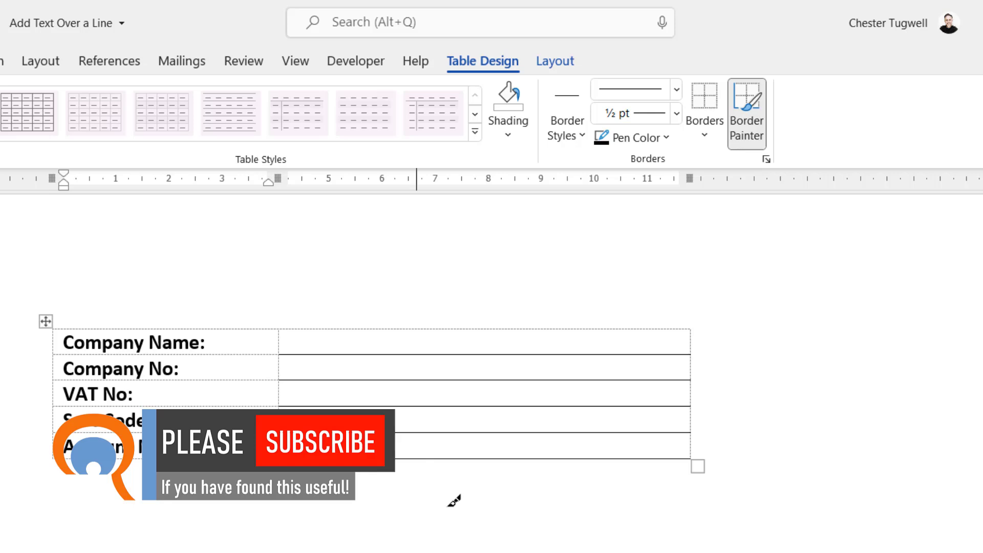
left_click(748, 128)
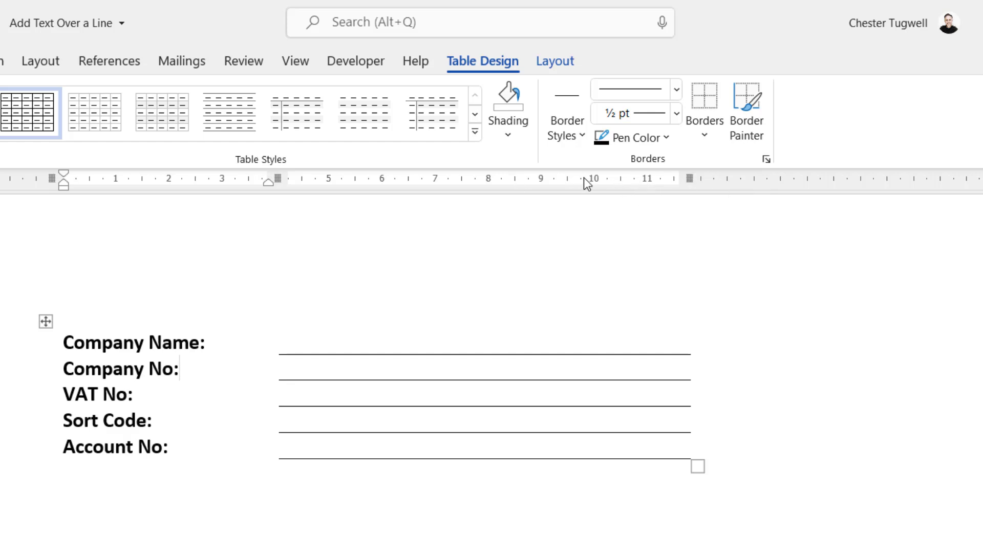
Step: Drag the right column marker on the ruler left to near 10, shortening the underlines
left_click(296, 60)
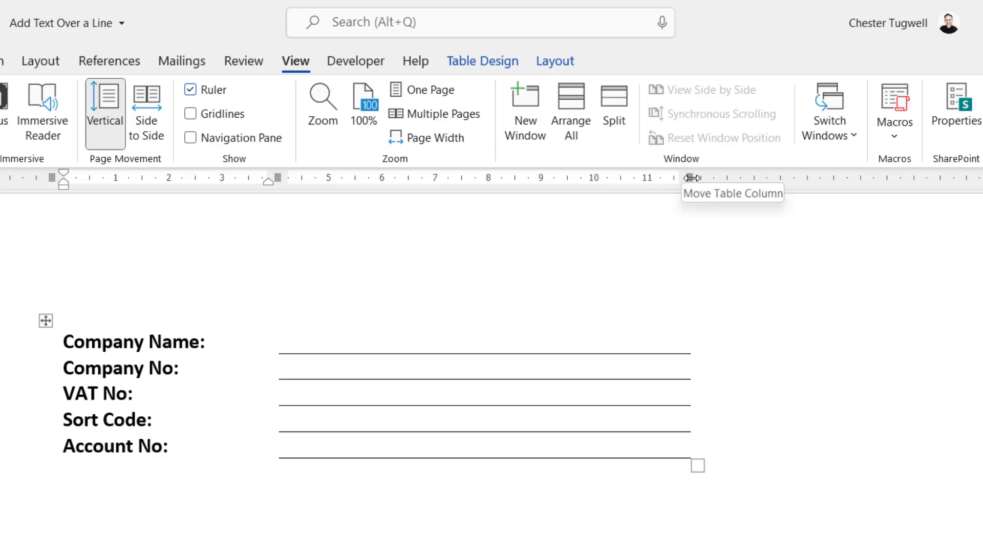
left_click_drag(691, 178, 611, 177)
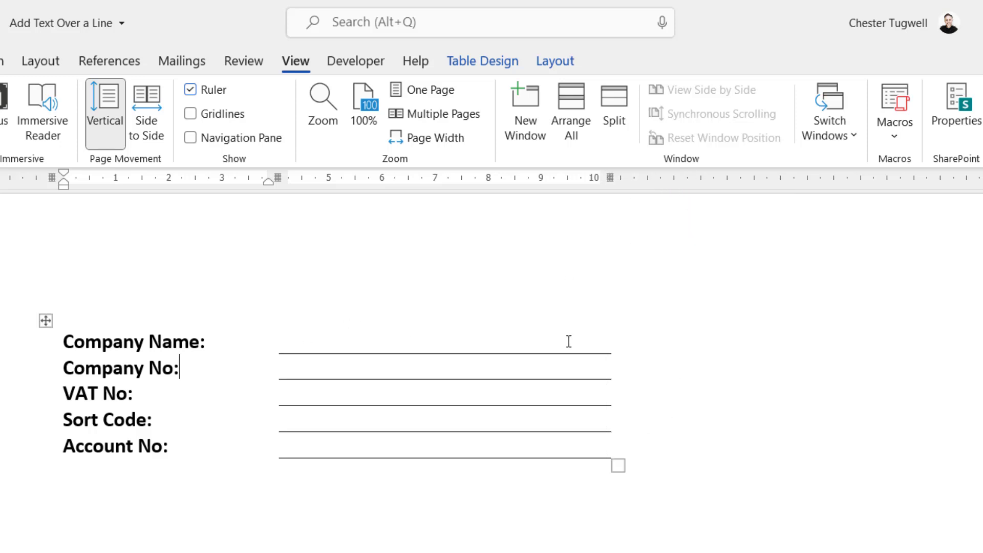
left_click(305, 340)
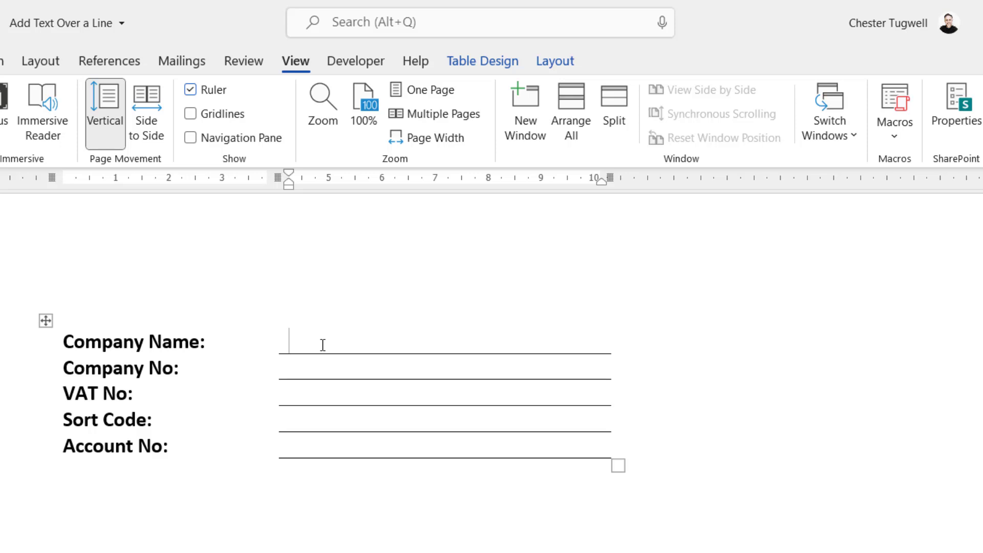
Step: Enter Blue Pecan Computer Training, company number 08393837 and VAT number 63537383 above the first three lines
type("Blue Pecan")
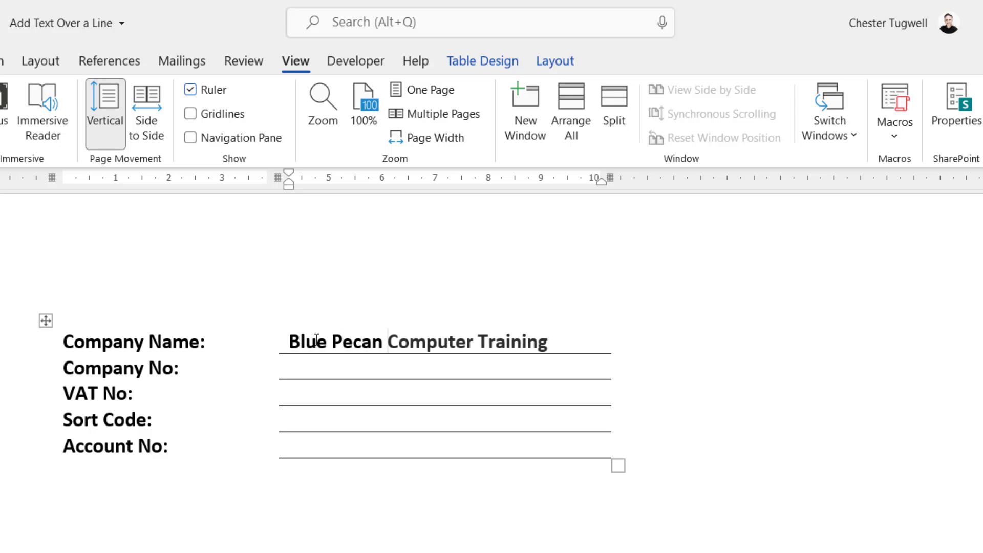
key("Tab")
key("Tab")
key("Tab")
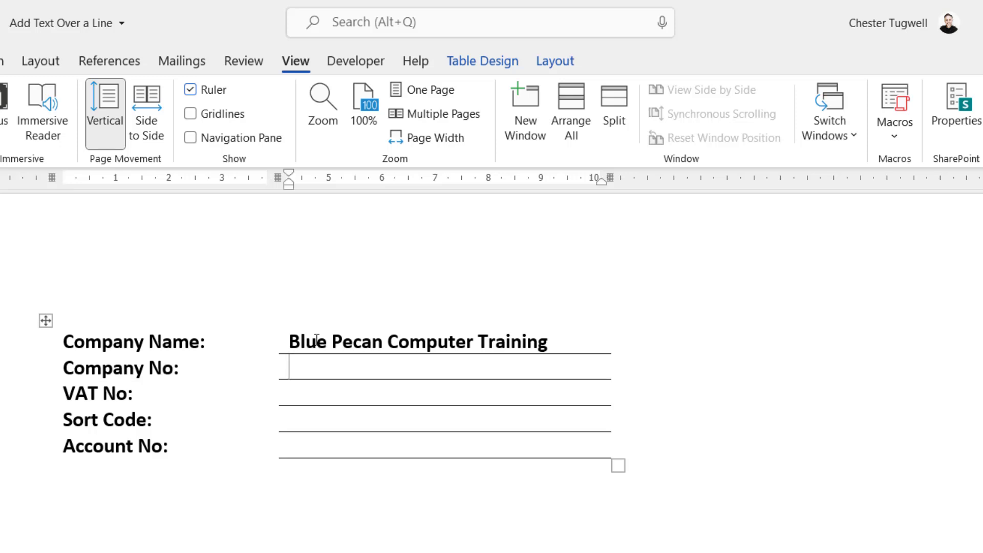
type("08393837")
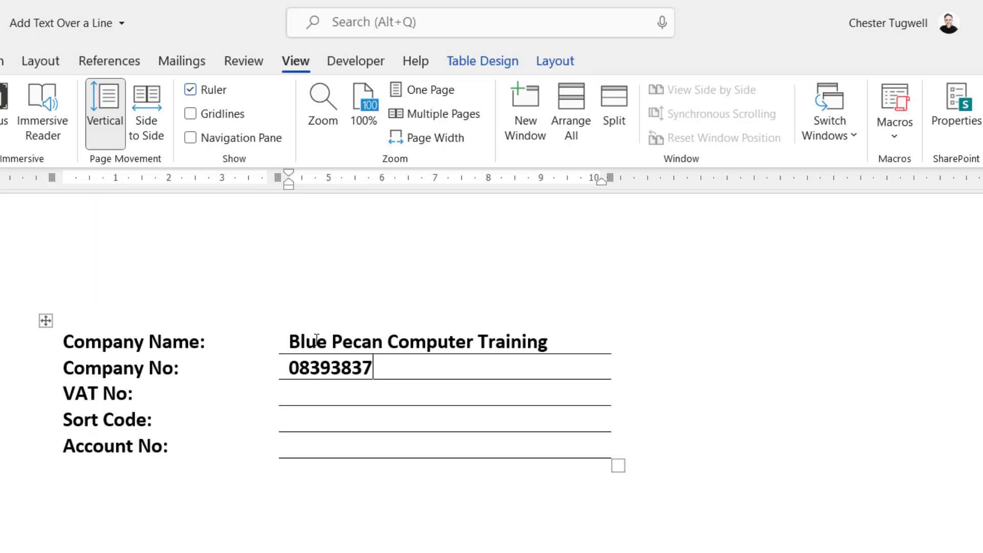
key("Tab")
key("Tab")
type("63537383")
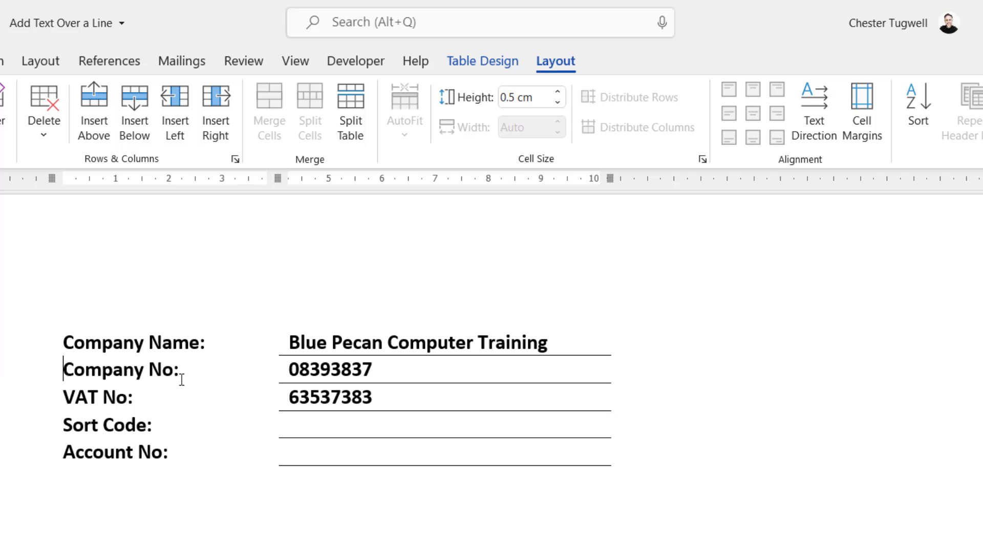
Step: Give the Company No through Account No rows 0.7 cm height and bottom-left alignment
mouse_move(180, 378)
left_mouse_down()
mouse_move(404, 417)
mouse_move(407, 446)
left_mouse_up()
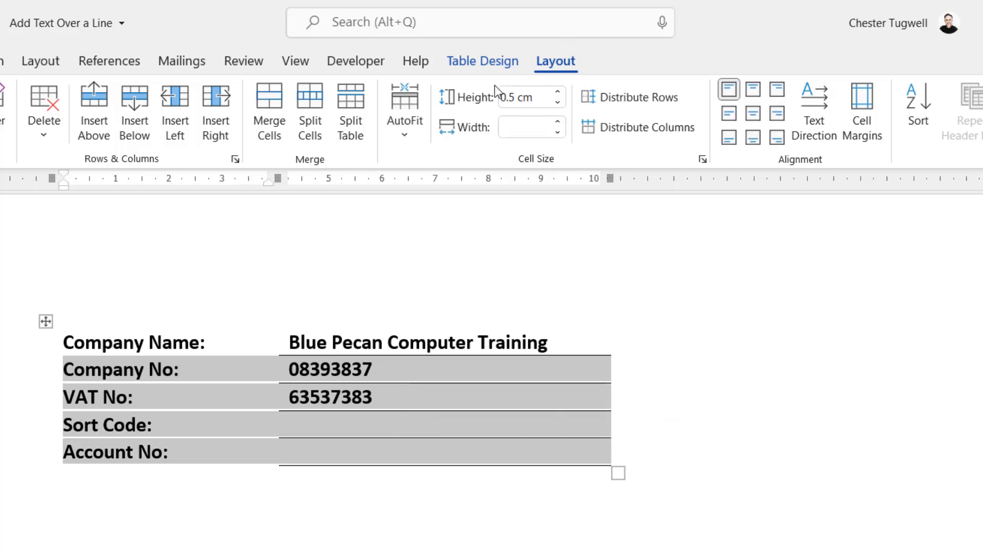
left_click(558, 93)
left_click(558, 93)
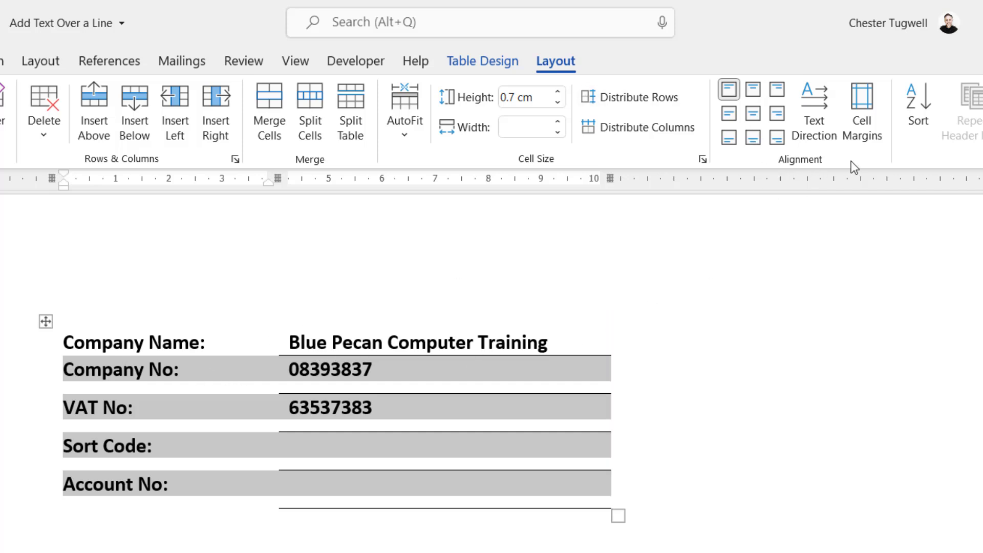
left_click(732, 142)
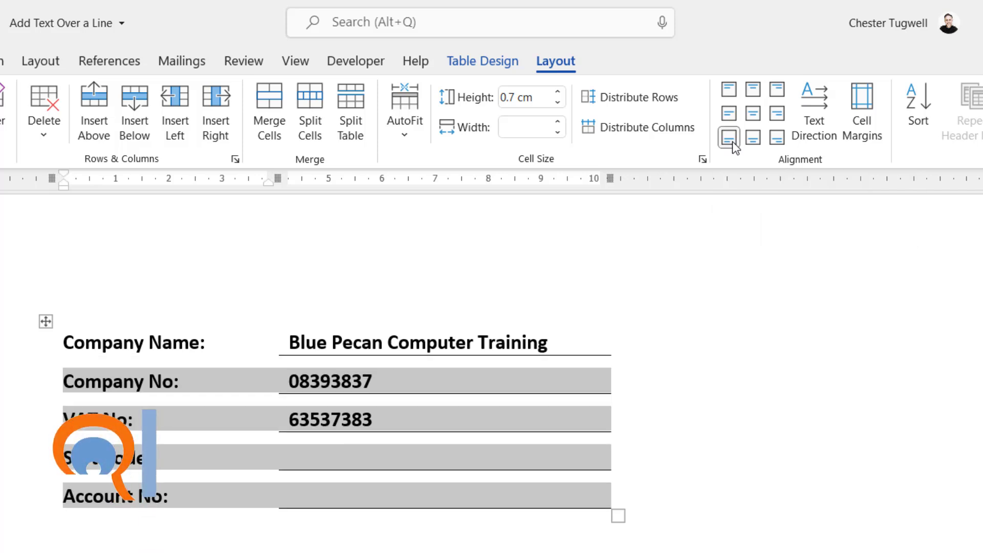
left_click(662, 392)
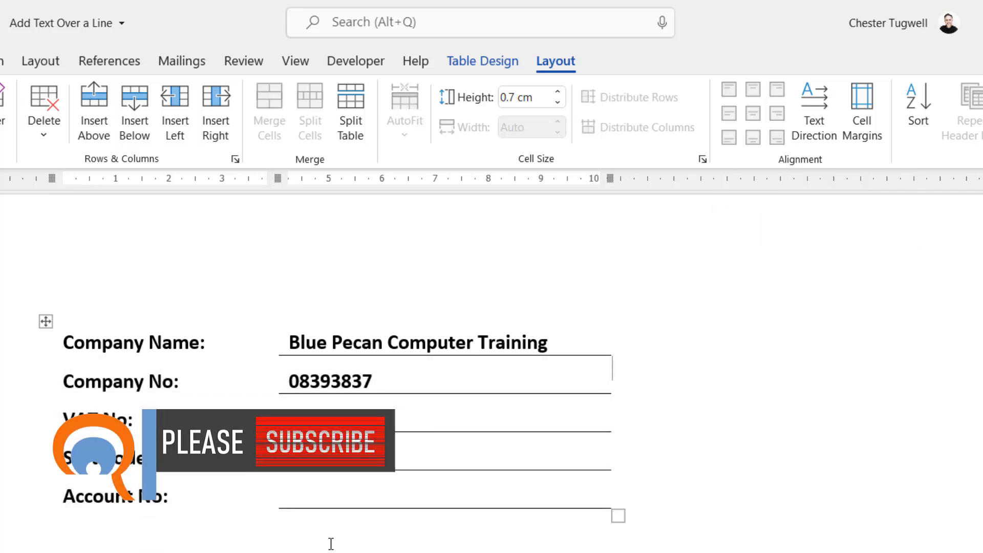